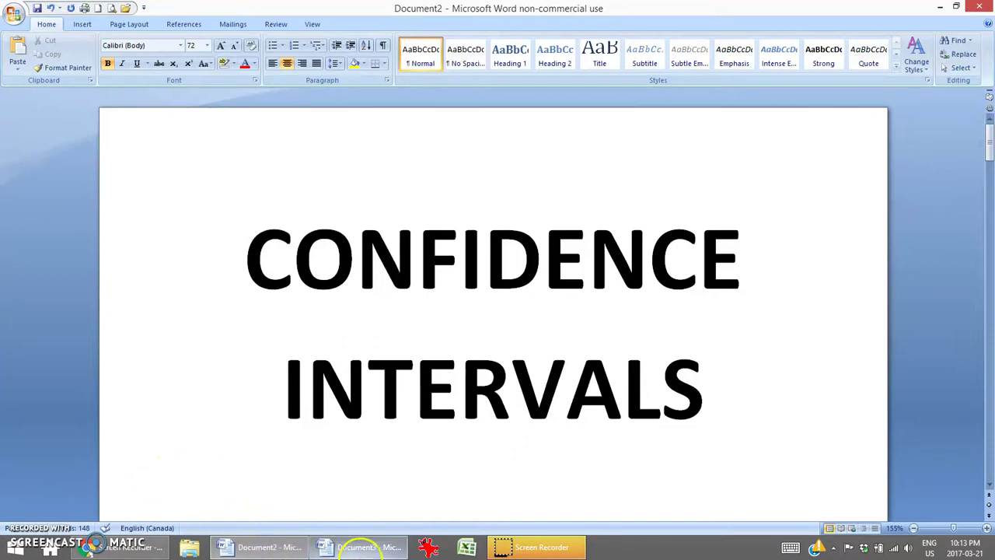
Step: Bring the browser forward on its 'A web whiteboard' tab, showing the blank awwapp canvas
{"action": "left_click", "coordinate": [123, 547]}
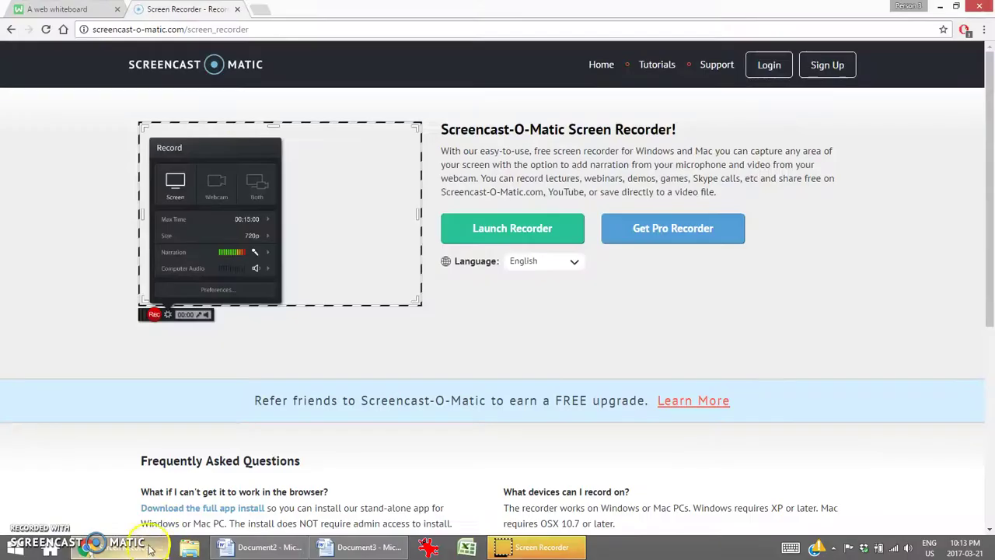
{"action": "left_click", "coordinate": [91, 9]}
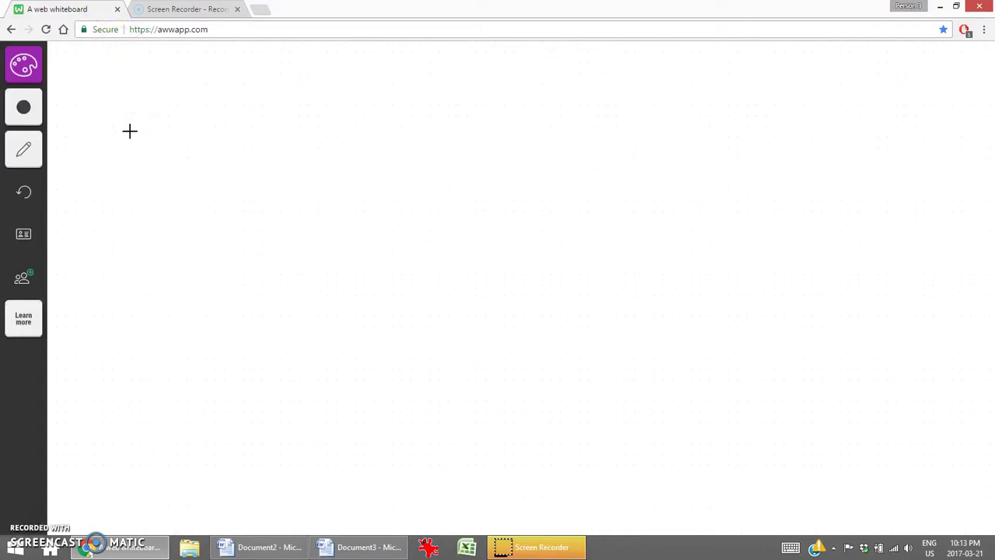
Step: Switch to black ink and draw a horizontal baseline with a bell curve over it
{"action": "left_click", "coordinate": [24, 65]}
{"action": "left_click", "coordinate": [68, 64]}
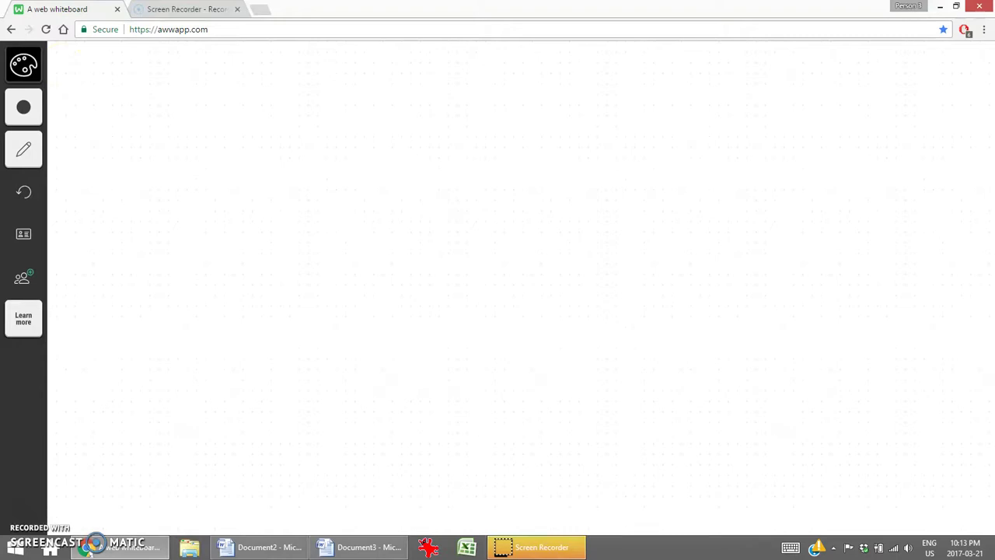
{"action": "left_click_drag", "start_coordinate": [223, 229], "coordinate": [573, 232]}
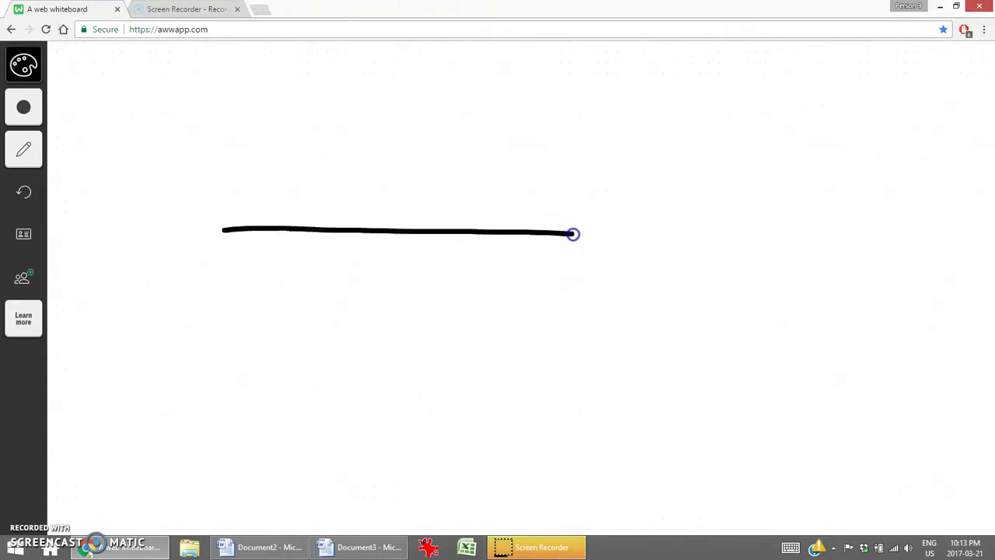
{"action": "mouse_move", "coordinate": [236, 219]}
{"action": "left_mouse_down"}
{"action": "mouse_move", "coordinate": [361, 124]}
{"action": "mouse_move", "coordinate": [474, 162]}
{"action": "mouse_move", "coordinate": [569, 226]}
{"action": "mouse_move", "coordinate": [594, 227]}
{"action": "left_mouse_up"}
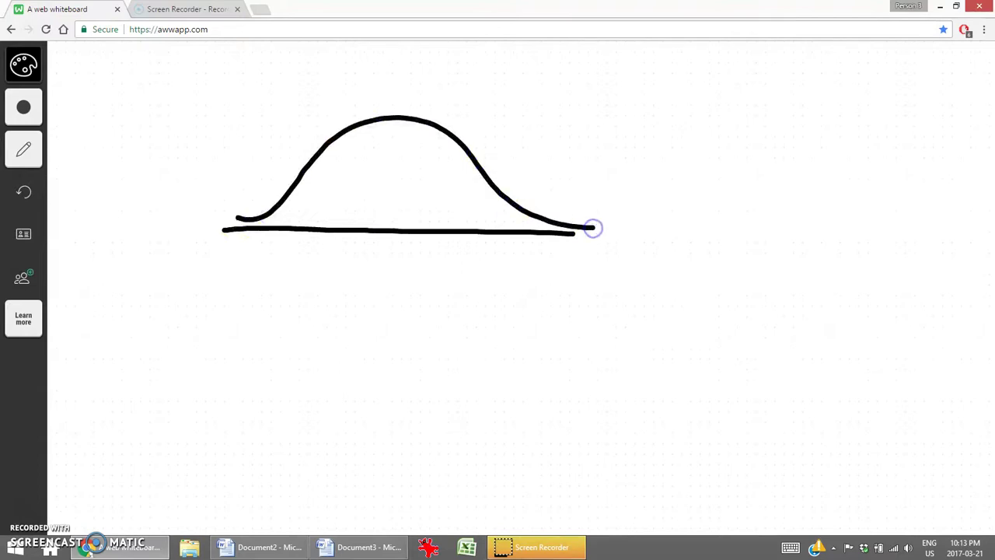
{"action": "left_click_drag", "start_coordinate": [404, 115], "coordinate": [403, 227]}
Step: Add the centre line labelled 'μ = ?' under the peak, then change the ink to purple
{"action": "mouse_move", "coordinate": [370, 289]}
{"action": "left_mouse_down"}
{"action": "mouse_move", "coordinate": [380, 258]}
{"action": "mouse_move", "coordinate": [458, 269]}
{"action": "left_mouse_up"}
{"action": "left_click", "coordinate": [461, 284]}
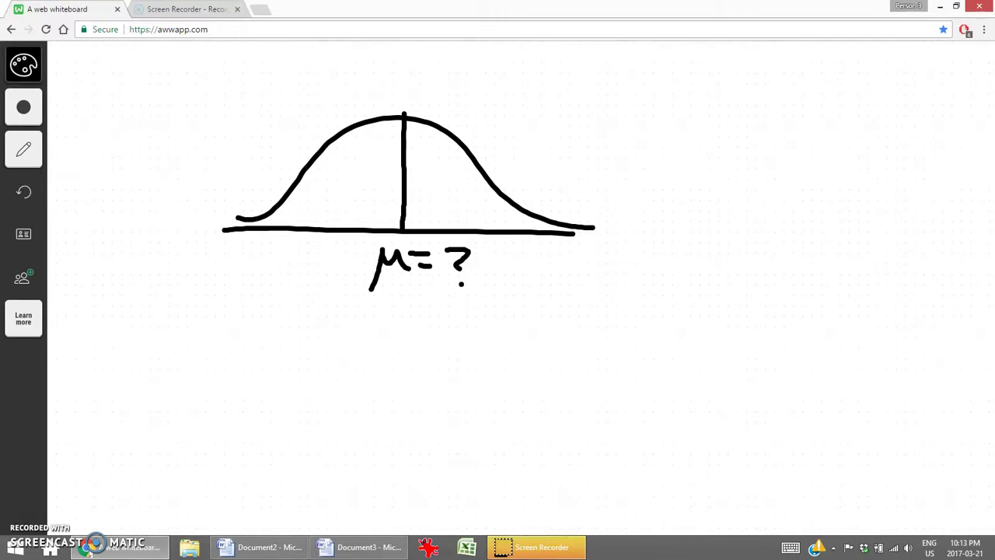
{"action": "left_click", "coordinate": [23, 66]}
{"action": "left_click", "coordinate": [256, 63]}
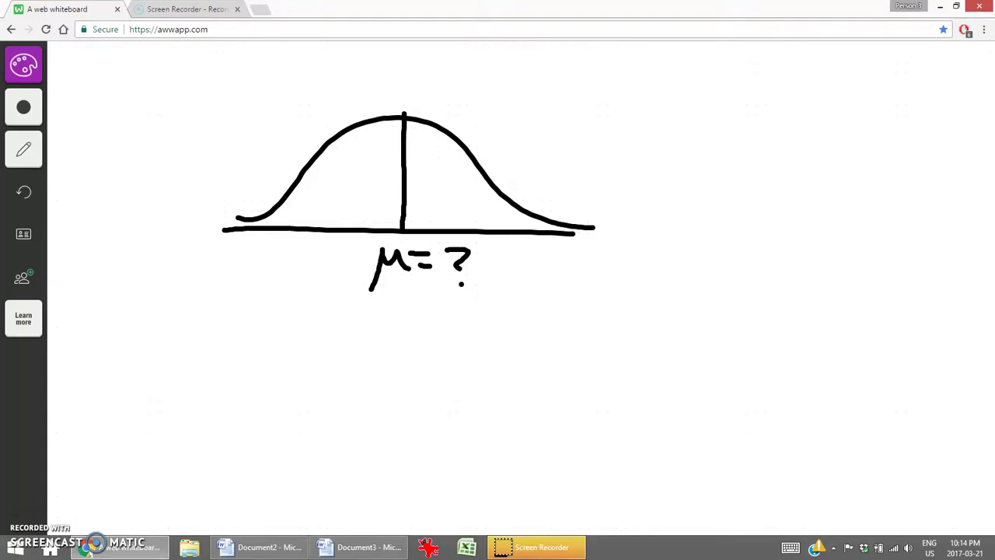
Step: Write five purple x̄ marks: under μ = ?, lower left, right, lower middle, and lower right
{"action": "mouse_move", "coordinate": [430, 293]}
{"action": "left_mouse_down"}
{"action": "mouse_move", "coordinate": [446, 313]}
{"action": "mouse_move", "coordinate": [433, 314]}
{"action": "mouse_move", "coordinate": [451, 289]}
{"action": "left_mouse_up"}
{"action": "mouse_move", "coordinate": [309, 324]}
{"action": "left_mouse_down"}
{"action": "mouse_move", "coordinate": [324, 340]}
{"action": "mouse_move", "coordinate": [311, 340]}
{"action": "mouse_move", "coordinate": [331, 317]}
{"action": "left_mouse_up"}
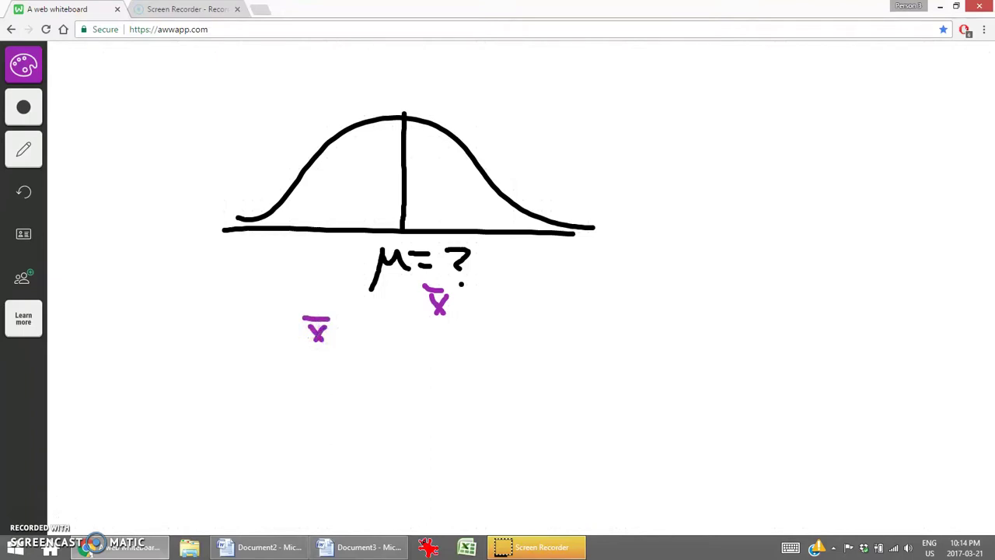
{"action": "mouse_move", "coordinate": [519, 330]}
{"action": "left_mouse_down"}
{"action": "mouse_move", "coordinate": [533, 352]}
{"action": "mouse_move", "coordinate": [521, 352]}
{"action": "left_mouse_up"}
{"action": "left_click_drag", "start_coordinate": [515, 325], "coordinate": [539, 324]}
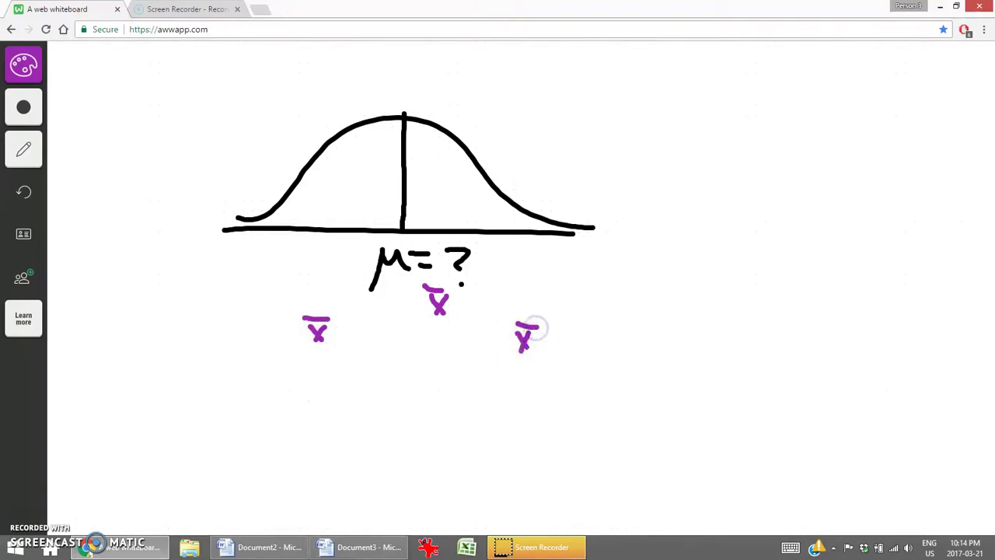
{"action": "left_click_drag", "start_coordinate": [368, 362], "coordinate": [381, 379]}
{"action": "mouse_move", "coordinate": [382, 362]}
{"action": "left_mouse_down"}
{"action": "mouse_move", "coordinate": [369, 381]}
{"action": "mouse_move", "coordinate": [384, 358]}
{"action": "left_mouse_up"}
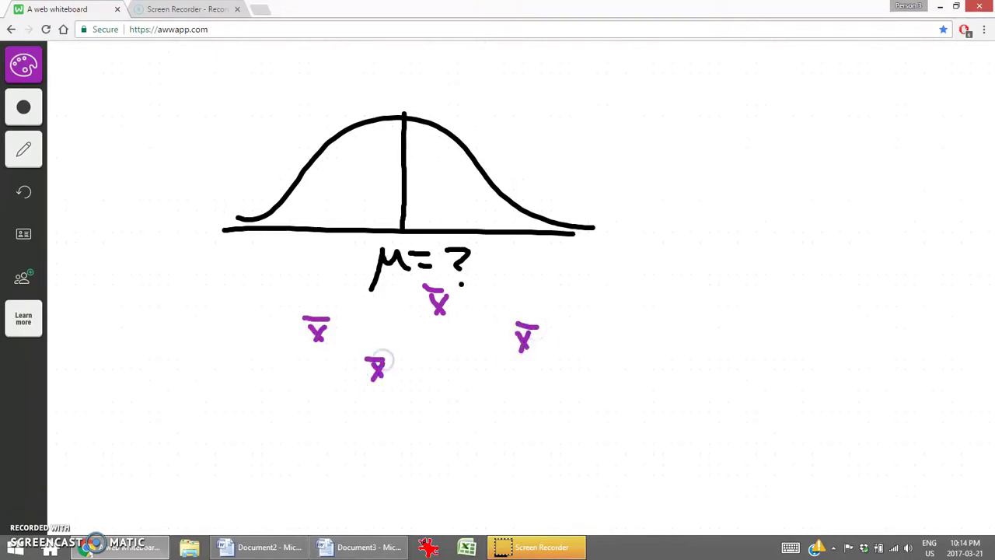
{"action": "mouse_move", "coordinate": [552, 371]}
{"action": "left_mouse_down"}
{"action": "mouse_move", "coordinate": [566, 389]}
{"action": "mouse_move", "coordinate": [554, 389]}
{"action": "mouse_move", "coordinate": [572, 369]}
{"action": "left_mouse_up"}
Step: Draw end-ticked interval arms on both sides of the top, left and lower x̄ marks
{"action": "mouse_move", "coordinate": [456, 305]}
{"action": "left_mouse_down"}
{"action": "mouse_move", "coordinate": [509, 298]}
{"action": "mouse_move", "coordinate": [507, 313]}
{"action": "left_mouse_up"}
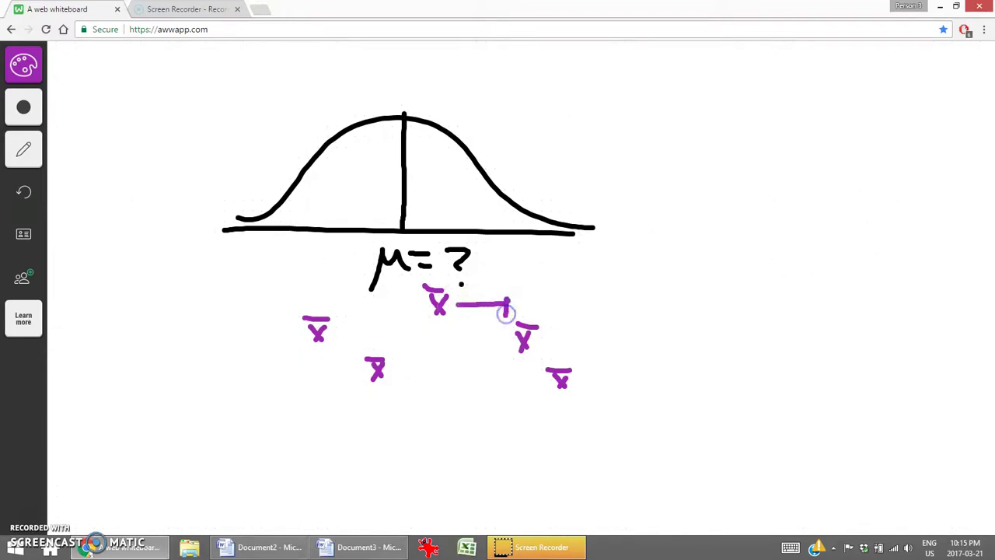
{"action": "left_click_drag", "start_coordinate": [410, 304], "coordinate": [364, 299]}
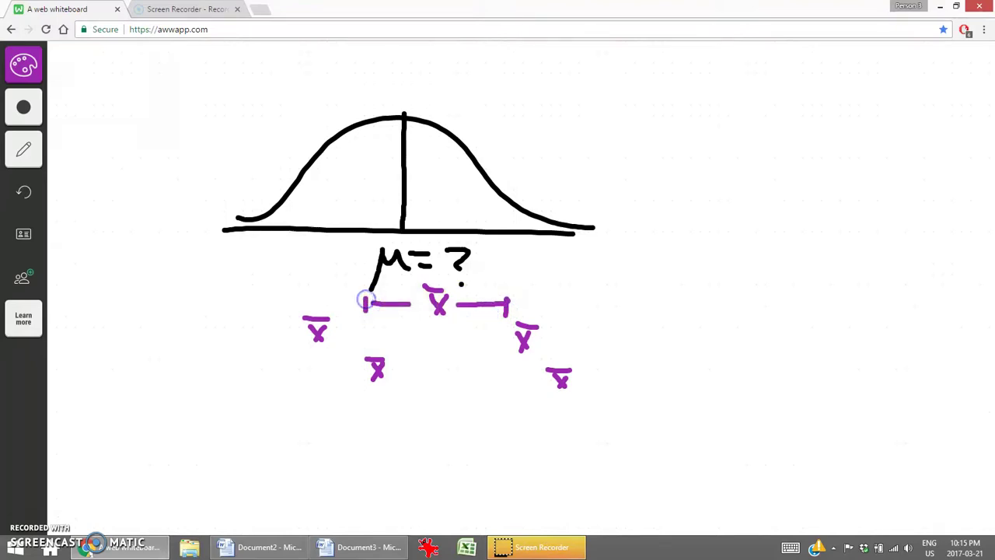
{"action": "left_click_drag", "start_coordinate": [340, 335], "coordinate": [426, 329]}
{"action": "left_click_drag", "start_coordinate": [289, 336], "coordinate": [231, 331]}
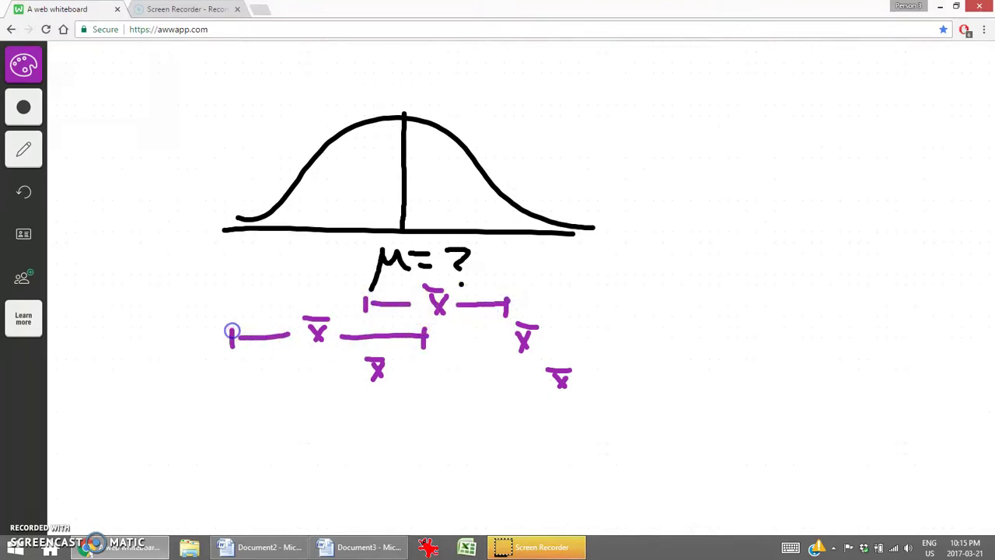
{"action": "left_click_drag", "start_coordinate": [393, 371], "coordinate": [440, 379]}
{"action": "left_click_drag", "start_coordinate": [349, 376], "coordinate": [288, 376]}
{"action": "left_click_drag", "start_coordinate": [288, 378], "coordinate": [288, 365]}
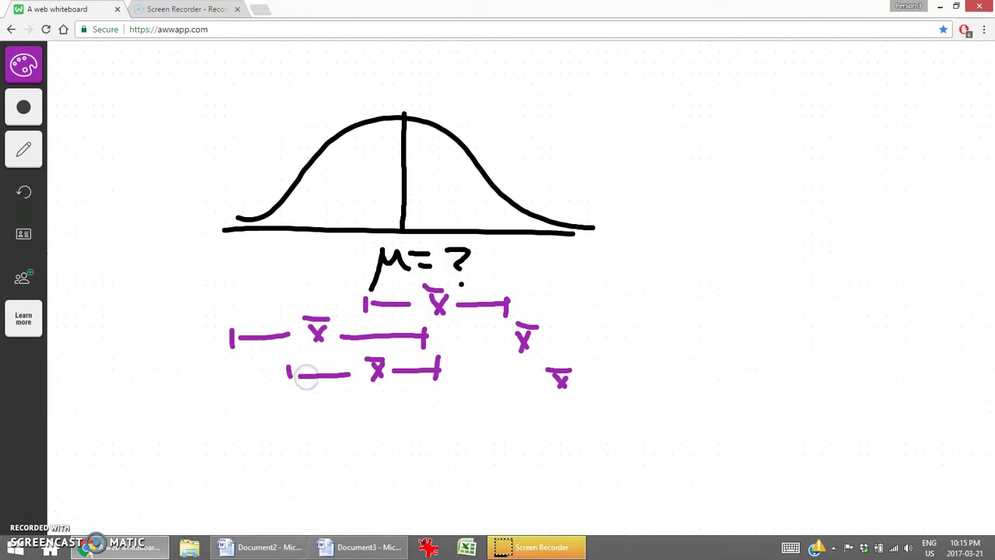
Step: Add interval arms around the right-middle and lower-right x̄ marks, then switch to yellow ink
{"action": "mouse_move", "coordinate": [554, 333]}
{"action": "left_mouse_down"}
{"action": "mouse_move", "coordinate": [608, 333]}
{"action": "mouse_move", "coordinate": [611, 342]}
{"action": "left_mouse_up"}
{"action": "left_click_drag", "start_coordinate": [498, 338], "coordinate": [455, 338]}
{"action": "left_click_drag", "start_coordinate": [448, 346], "coordinate": [448, 327]}
{"action": "left_click_drag", "start_coordinate": [587, 382], "coordinate": [645, 376]}
{"action": "left_click_drag", "start_coordinate": [644, 362], "coordinate": [644, 384]}
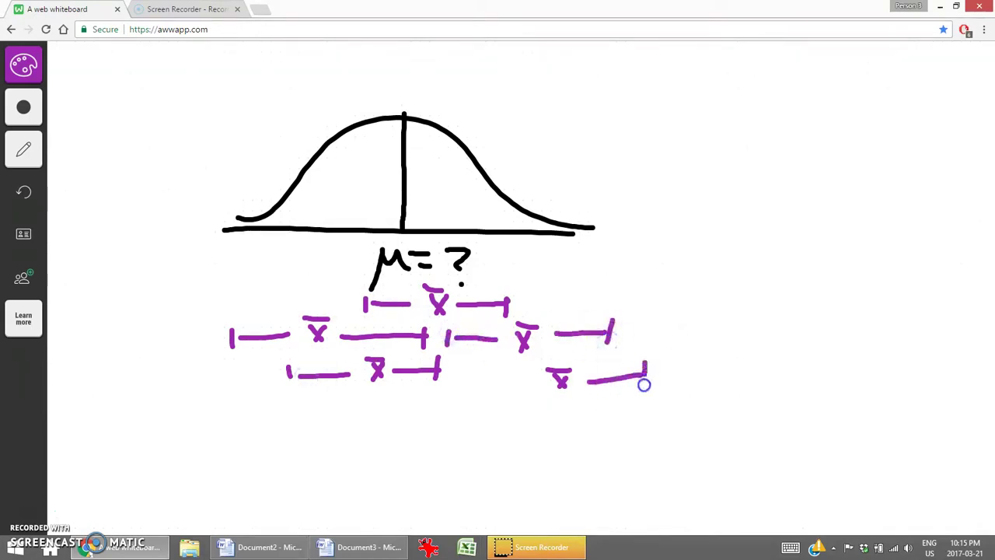
{"action": "mouse_move", "coordinate": [538, 380]}
{"action": "left_mouse_down"}
{"action": "mouse_move", "coordinate": [482, 381]}
{"action": "mouse_move", "coordinate": [479, 392]}
{"action": "left_mouse_up"}
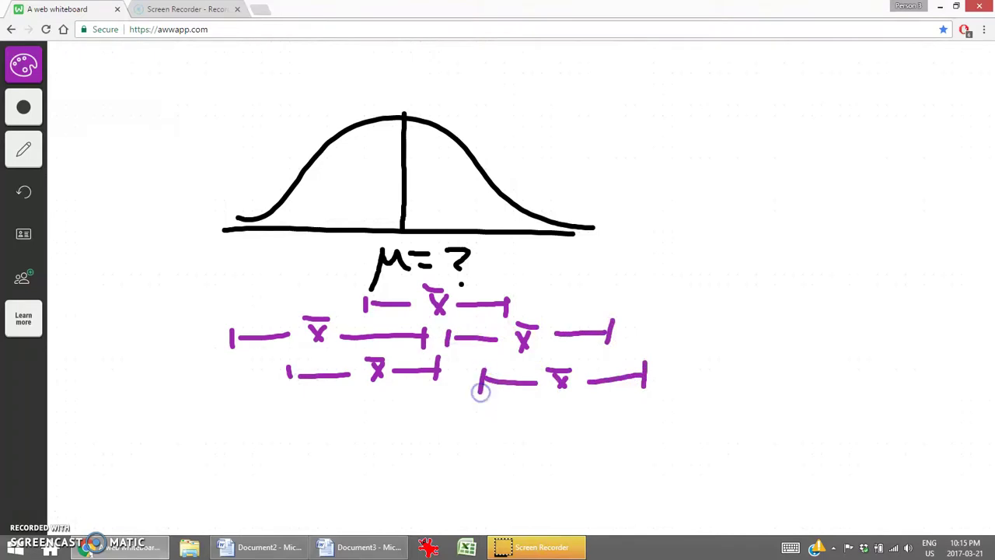
{"action": "left_click", "coordinate": [24, 65]}
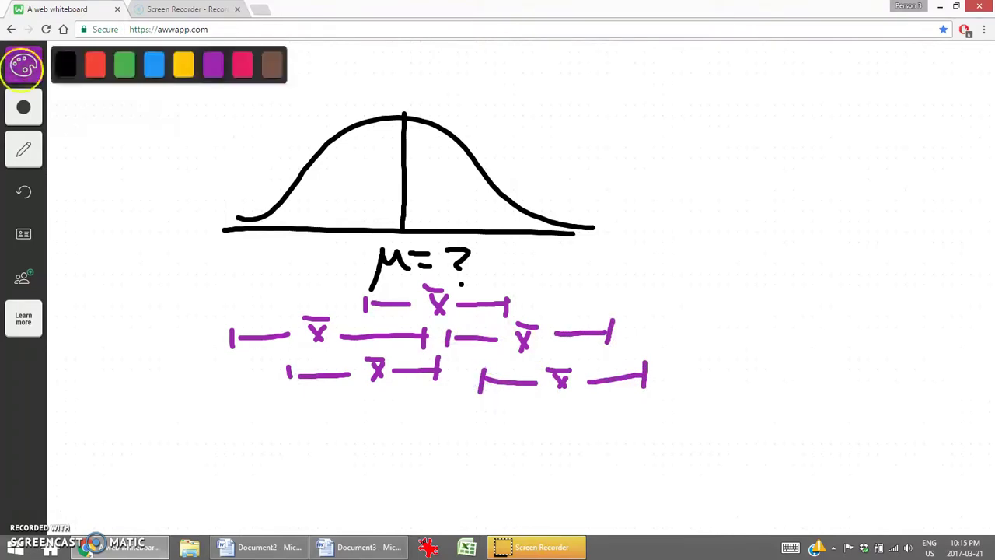
{"action": "left_click", "coordinate": [217, 65]}
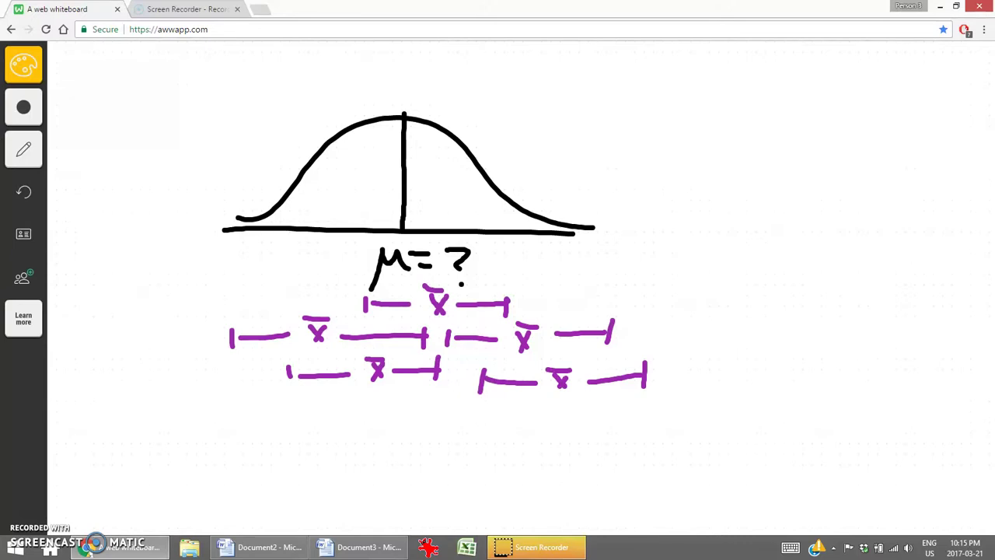
Step: Draw a dashed yellow line from the mean down through the intervals, then choose pink ink
{"action": "left_click_drag", "start_coordinate": [401, 231], "coordinate": [403, 434]}
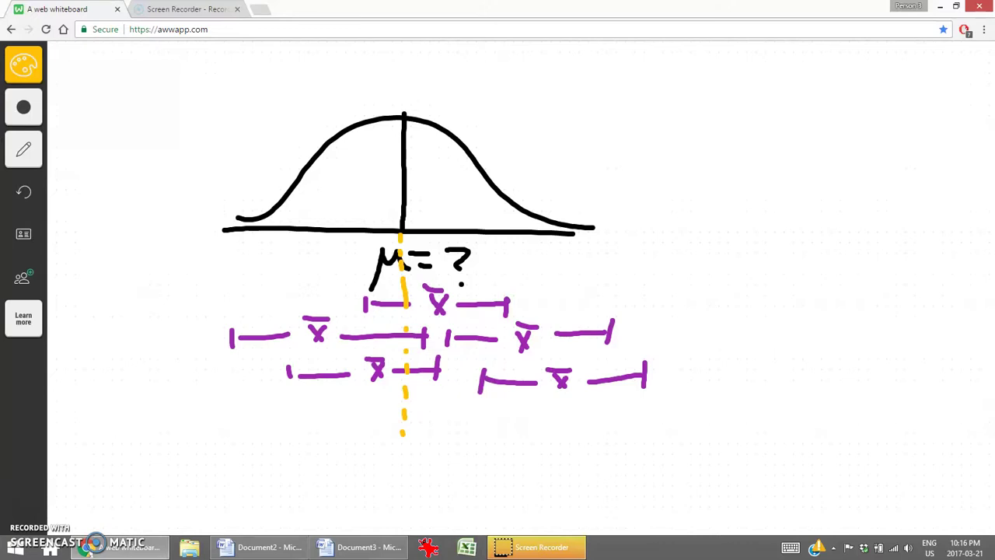
{"action": "left_click", "coordinate": [23, 64]}
{"action": "left_click", "coordinate": [290, 69]}
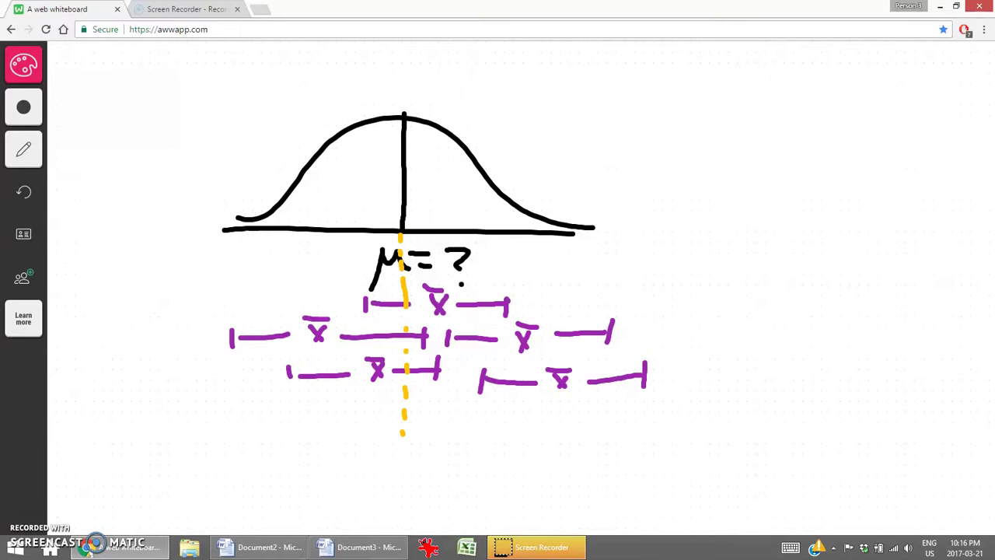
Step: Write a pink '95%' at top right with an underlined 'μ = ?' beneath it
{"action": "mouse_move", "coordinate": [652, 86]}
{"action": "left_mouse_down"}
{"action": "mouse_move", "coordinate": [632, 95]}
{"action": "mouse_move", "coordinate": [645, 118]}
{"action": "left_mouse_up"}
{"action": "left_click_drag", "start_coordinate": [675, 91], "coordinate": [673, 115]}
{"action": "left_click_drag", "start_coordinate": [677, 92], "coordinate": [692, 89]}
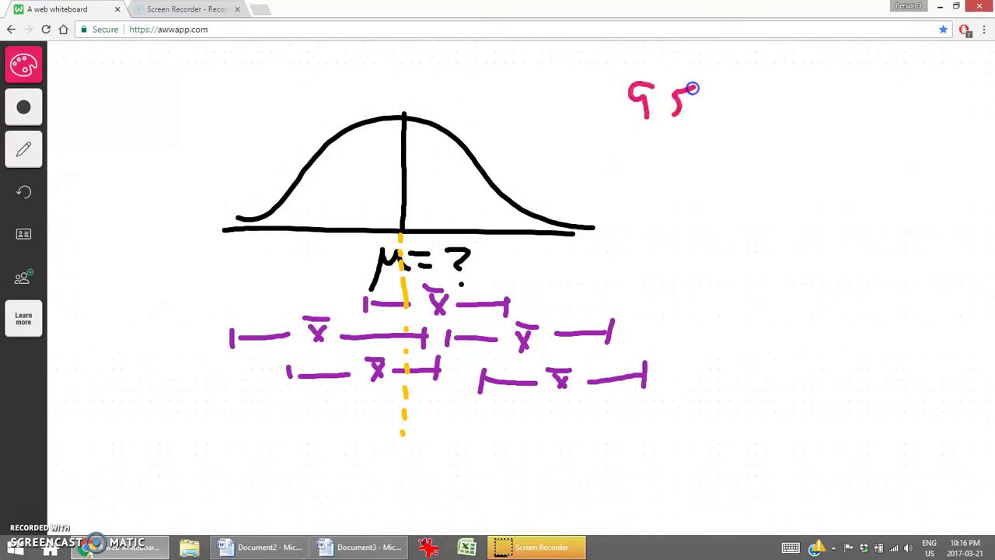
{"action": "left_click_drag", "start_coordinate": [752, 74], "coordinate": [723, 115]}
{"action": "left_click", "coordinate": [744, 121]}
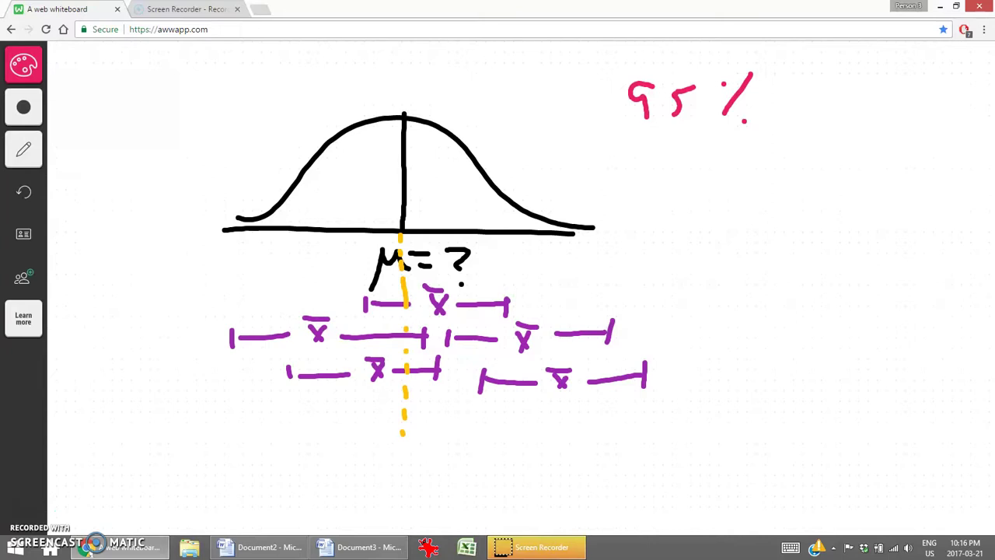
{"action": "mouse_move", "coordinate": [657, 214]}
{"action": "left_mouse_down"}
{"action": "mouse_move", "coordinate": [689, 189]}
{"action": "mouse_move", "coordinate": [765, 199]}
{"action": "left_mouse_up"}
{"action": "left_click", "coordinate": [766, 208]}
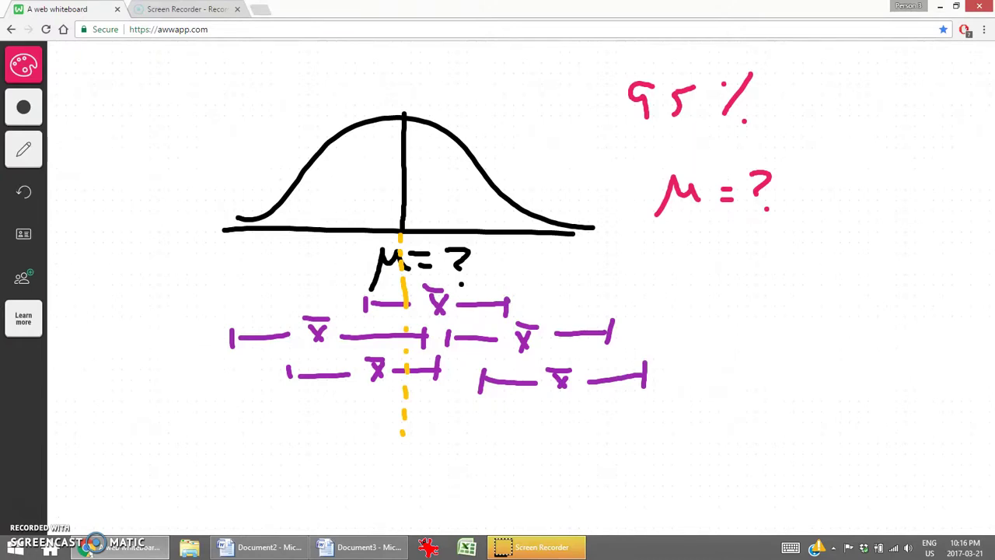
{"action": "left_click_drag", "start_coordinate": [655, 234], "coordinate": [775, 224]}
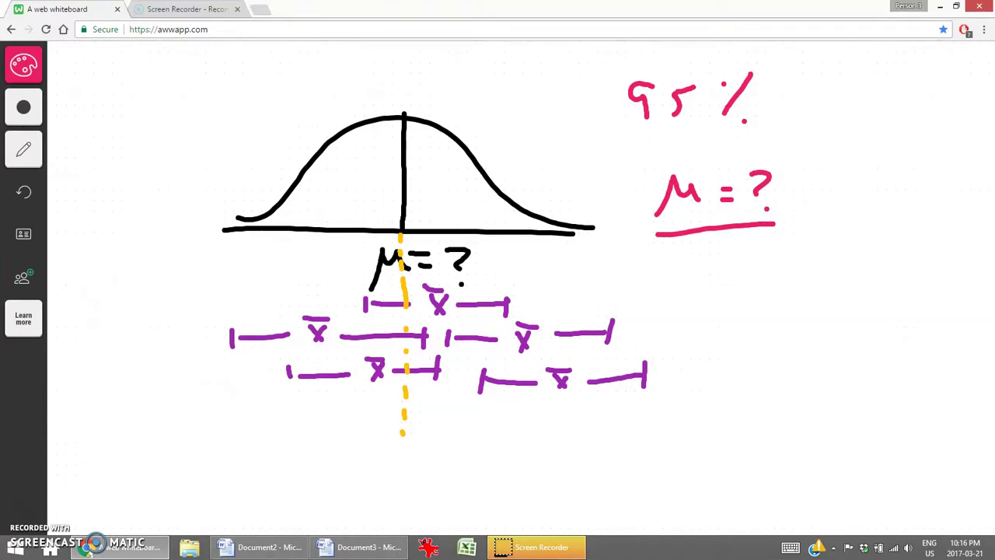
Step: Wipe the entire whiteboard page clean, confirming the clear
{"action": "left_click", "coordinate": [23, 149]}
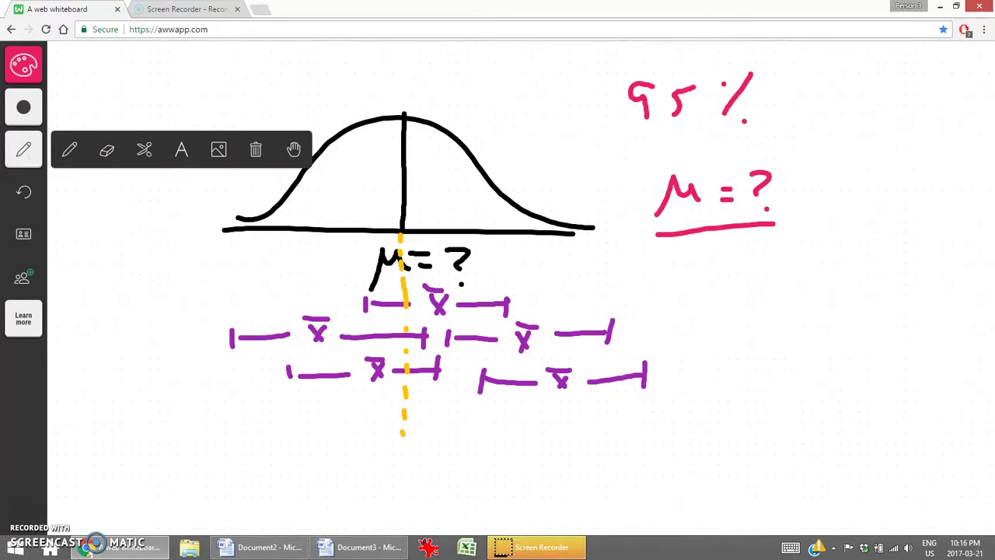
{"action": "key", "text": "Delete"}
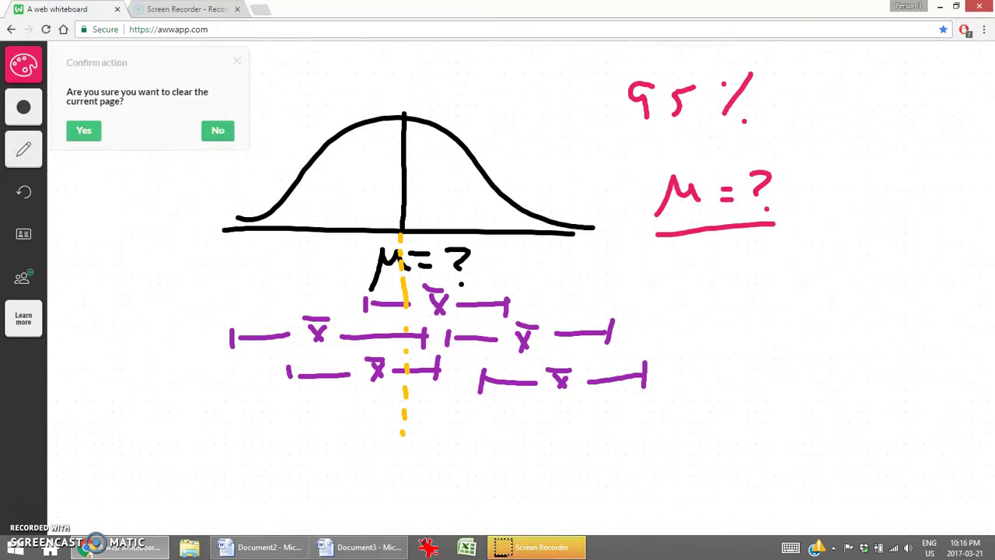
{"action": "left_click", "coordinate": [86, 129]}
Step: Switch to green ink and write the numeral 1 at top left
{"action": "left_click", "coordinate": [23, 65]}
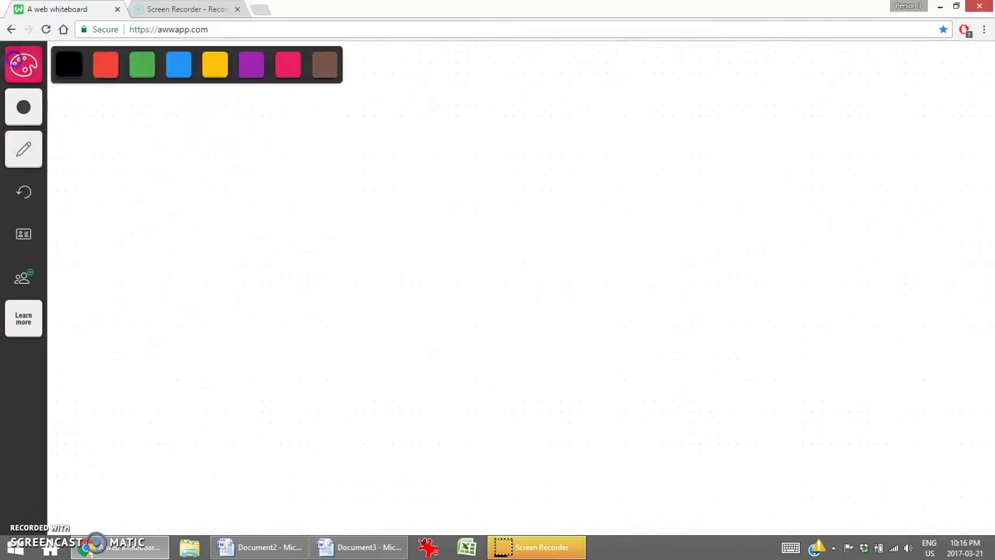
{"action": "left_click", "coordinate": [144, 65]}
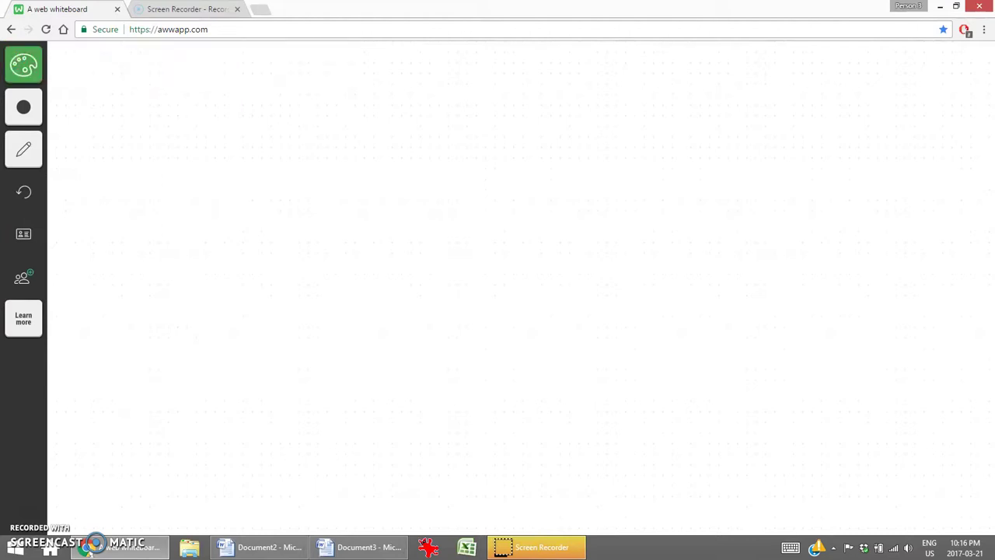
{"action": "left_click_drag", "start_coordinate": [77, 74], "coordinate": [80, 101]}
Step: Finish the green heading '1. Mean σ is Known' across the top
{"action": "left_click", "coordinate": [96, 108]}
{"action": "mouse_move", "coordinate": [161, 103]}
{"action": "left_mouse_down"}
{"action": "mouse_move", "coordinate": [166, 89]}
{"action": "mouse_move", "coordinate": [222, 102]}
{"action": "left_mouse_up"}
{"action": "left_click_drag", "start_coordinate": [228, 93], "coordinate": [250, 103]}
{"action": "mouse_move", "coordinate": [272, 94]}
{"action": "left_mouse_down"}
{"action": "mouse_move", "coordinate": [270, 106]}
{"action": "mouse_move", "coordinate": [305, 106]}
{"action": "left_mouse_up"}
{"action": "mouse_move", "coordinate": [407, 92]}
{"action": "left_mouse_down"}
{"action": "mouse_move", "coordinate": [402, 106]}
{"action": "mouse_move", "coordinate": [430, 80]}
{"action": "left_mouse_up"}
{"action": "left_click_drag", "start_coordinate": [479, 88], "coordinate": [498, 104]}
{"action": "left_click", "coordinate": [479, 75]}
{"action": "left_click_drag", "start_coordinate": [563, 70], "coordinate": [550, 101]}
{"action": "mouse_move", "coordinate": [579, 71]}
{"action": "left_mouse_down"}
{"action": "mouse_move", "coordinate": [557, 82]}
{"action": "mouse_move", "coordinate": [576, 94]}
{"action": "mouse_move", "coordinate": [660, 82]}
{"action": "mouse_move", "coordinate": [683, 93]}
{"action": "left_mouse_up"}
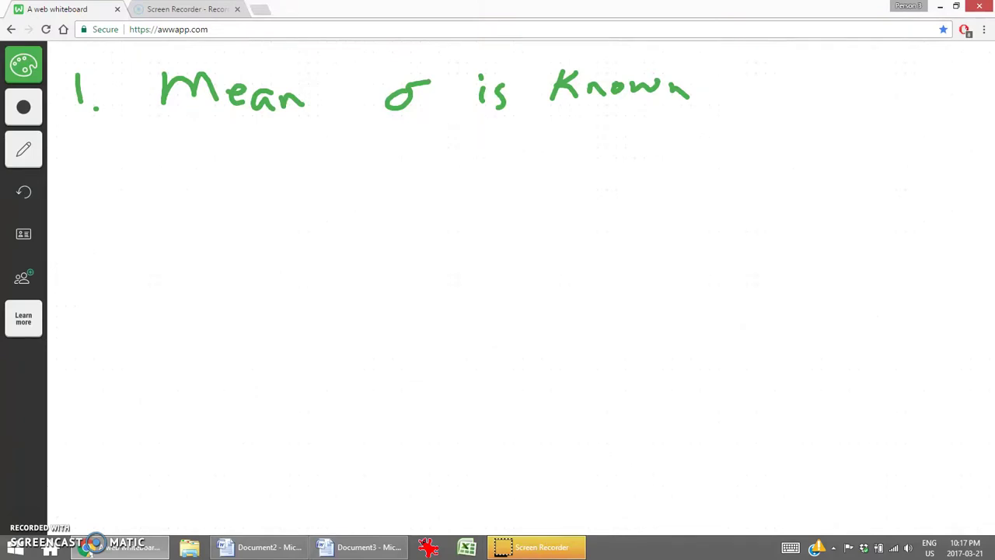
Step: Write the formula x̄ ± Z σ/√n below the heading, then switch to yellow ink
{"action": "left_click_drag", "start_coordinate": [196, 186], "coordinate": [226, 213]}
{"action": "left_click_drag", "start_coordinate": [227, 188], "coordinate": [201, 211]}
{"action": "mouse_move", "coordinate": [185, 174]}
{"action": "left_mouse_down"}
{"action": "mouse_move", "coordinate": [231, 173]}
{"action": "mouse_move", "coordinate": [283, 191]}
{"action": "left_mouse_up"}
{"action": "mouse_move", "coordinate": [266, 186]}
{"action": "left_mouse_down"}
{"action": "mouse_move", "coordinate": [286, 186]}
{"action": "mouse_move", "coordinate": [295, 210]}
{"action": "left_mouse_up"}
{"action": "left_click_drag", "start_coordinate": [328, 162], "coordinate": [361, 211]}
{"action": "mouse_move", "coordinate": [413, 188]}
{"action": "left_mouse_down"}
{"action": "mouse_move", "coordinate": [404, 204]}
{"action": "mouse_move", "coordinate": [441, 185]}
{"action": "left_mouse_up"}
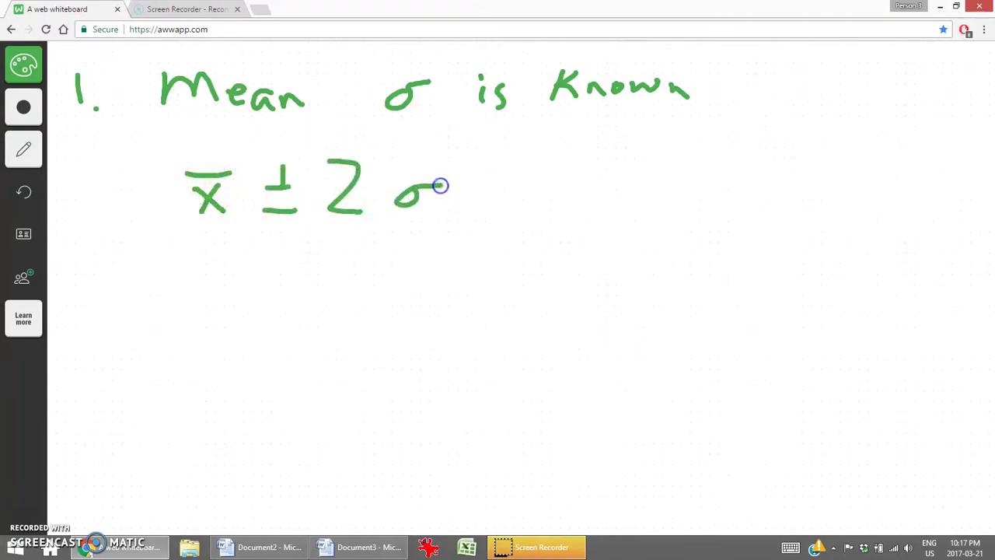
{"action": "left_click_drag", "start_coordinate": [382, 224], "coordinate": [433, 221]}
{"action": "mouse_move", "coordinate": [380, 248]}
{"action": "left_mouse_down"}
{"action": "mouse_move", "coordinate": [421, 234]}
{"action": "mouse_move", "coordinate": [436, 265]}
{"action": "left_mouse_up"}
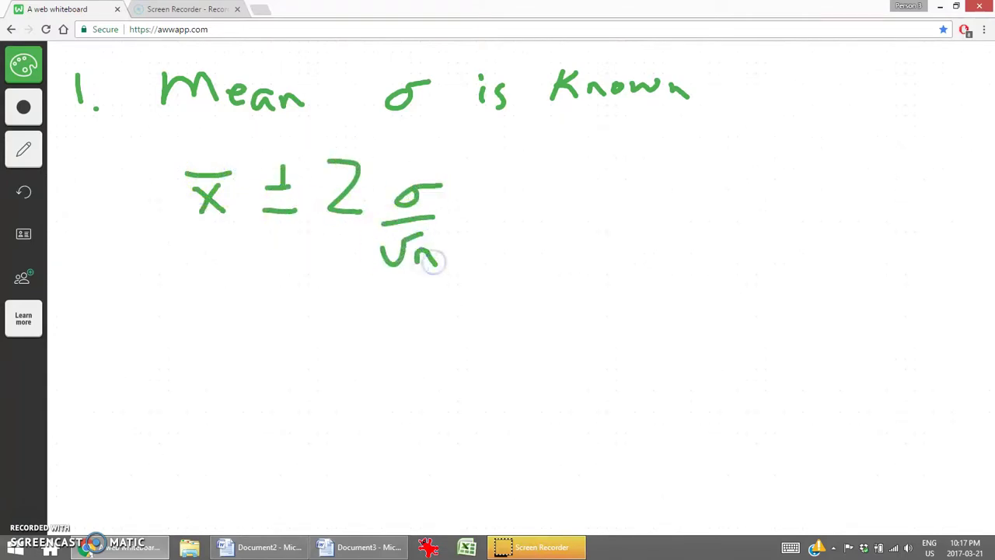
{"action": "left_click", "coordinate": [23, 65]}
{"action": "left_click", "coordinate": [212, 62]}
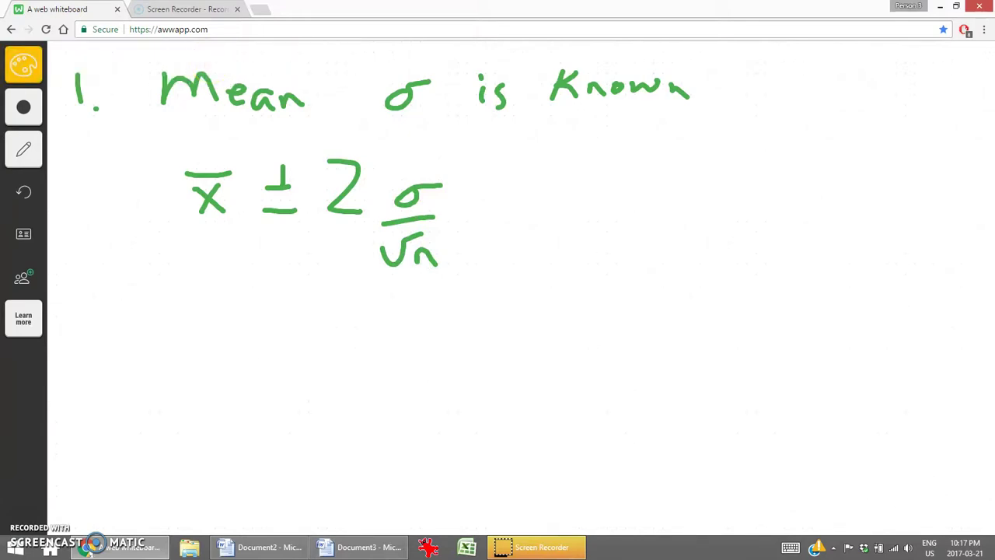
Step: Draw a yellow brace over σ/√n and label it 'std error'
{"action": "mouse_move", "coordinate": [381, 180]}
{"action": "left_mouse_down"}
{"action": "mouse_move", "coordinate": [433, 169]}
{"action": "mouse_move", "coordinate": [479, 195]}
{"action": "mouse_move", "coordinate": [475, 204]}
{"action": "left_mouse_up"}
{"action": "left_click_drag", "start_coordinate": [469, 150], "coordinate": [469, 173]}
{"action": "mouse_move", "coordinate": [491, 136]}
{"action": "left_mouse_down"}
{"action": "mouse_move", "coordinate": [491, 168]}
{"action": "mouse_move", "coordinate": [503, 149]}
{"action": "mouse_move", "coordinate": [508, 165]}
{"action": "mouse_move", "coordinate": [637, 151]}
{"action": "left_mouse_up"}
Step: In blue, brace Z σ/√n from below and label it 'margin of error'
{"action": "left_click", "coordinate": [23, 65]}
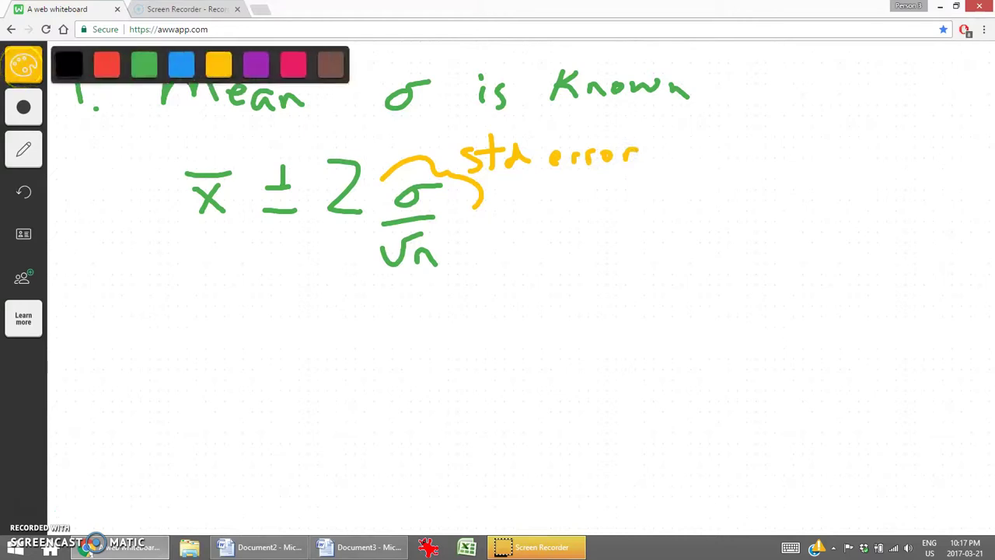
{"action": "left_click", "coordinate": [181, 61]}
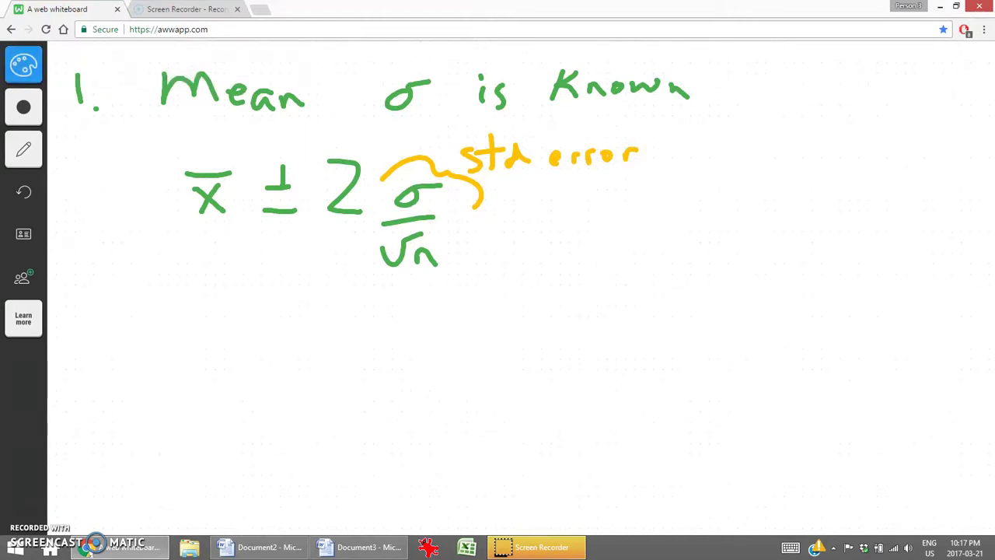
{"action": "mouse_move", "coordinate": [312, 262]}
{"action": "left_mouse_down"}
{"action": "mouse_move", "coordinate": [318, 293]}
{"action": "mouse_move", "coordinate": [404, 300]}
{"action": "mouse_move", "coordinate": [495, 257]}
{"action": "left_mouse_up"}
{"action": "mouse_move", "coordinate": [323, 342]}
{"action": "left_mouse_down"}
{"action": "mouse_move", "coordinate": [395, 339]}
{"action": "mouse_move", "coordinate": [434, 359]}
{"action": "mouse_move", "coordinate": [423, 346]}
{"action": "mouse_move", "coordinate": [466, 332]}
{"action": "mouse_move", "coordinate": [443, 319]}
{"action": "mouse_move", "coordinate": [514, 328]}
{"action": "mouse_move", "coordinate": [513, 345]}
{"action": "mouse_move", "coordinate": [554, 322]}
{"action": "mouse_move", "coordinate": [583, 329]}
{"action": "mouse_move", "coordinate": [604, 314]}
{"action": "left_mouse_up"}
Step: Return to green ink and bring up the Word t-Distribution table
{"action": "left_click", "coordinate": [23, 66]}
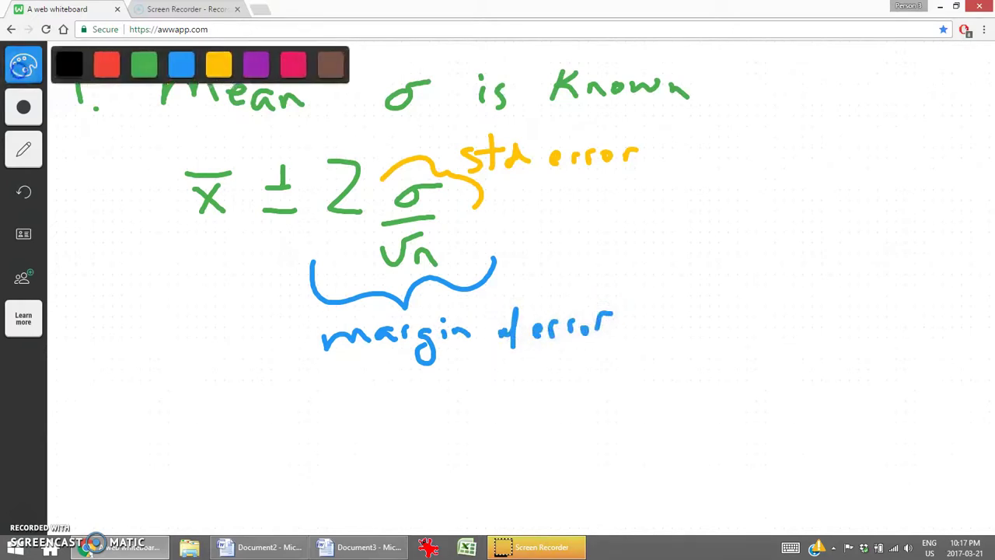
{"action": "left_click", "coordinate": [140, 62]}
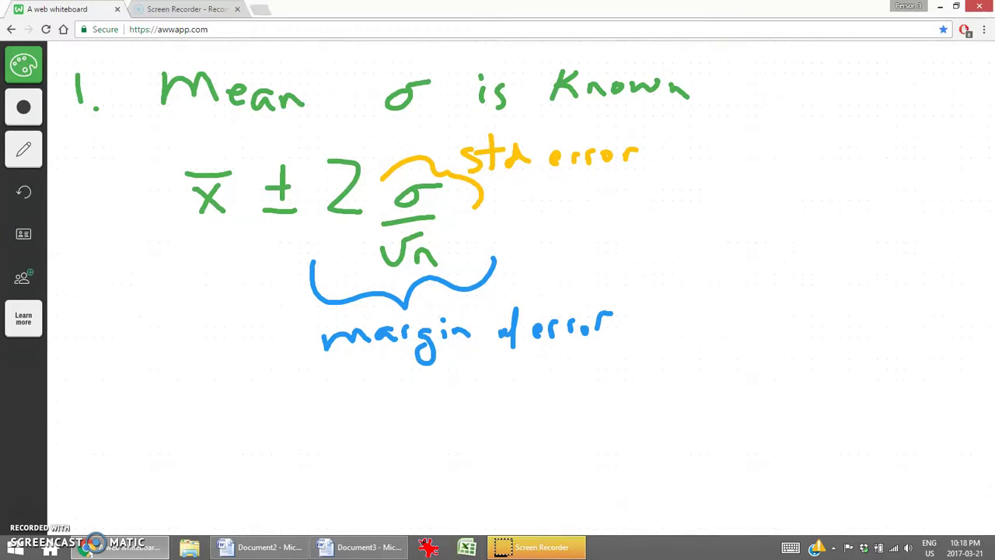
{"action": "left_click", "coordinate": [362, 548]}
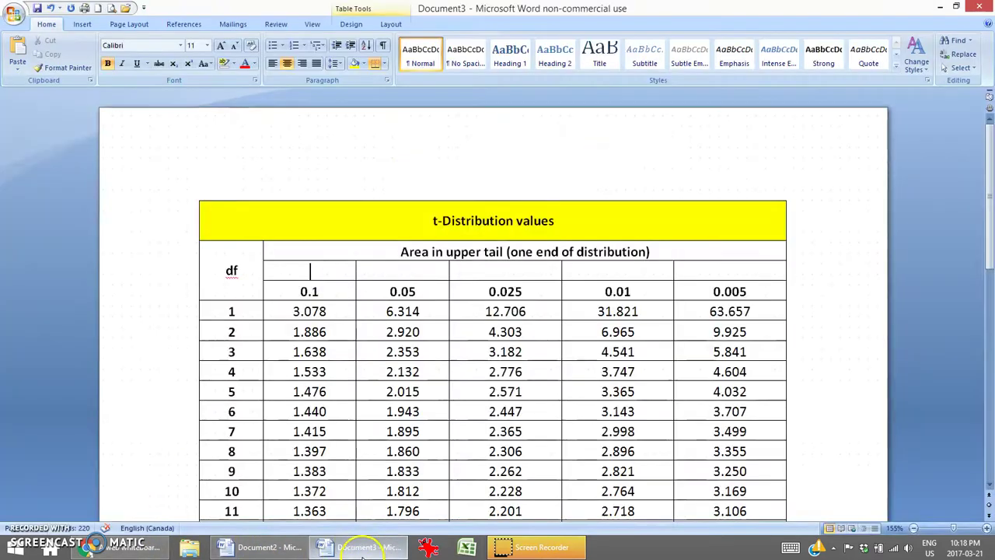
Step: Switch to Document2 and scroll to question 1: 90 people averaging 7.5 years, deviation 1.4
{"action": "left_click", "coordinate": [264, 547]}
{"action": "scroll", "coordinate": [318, 393], "scroll_direction": "down", "scroll_amount": 10}
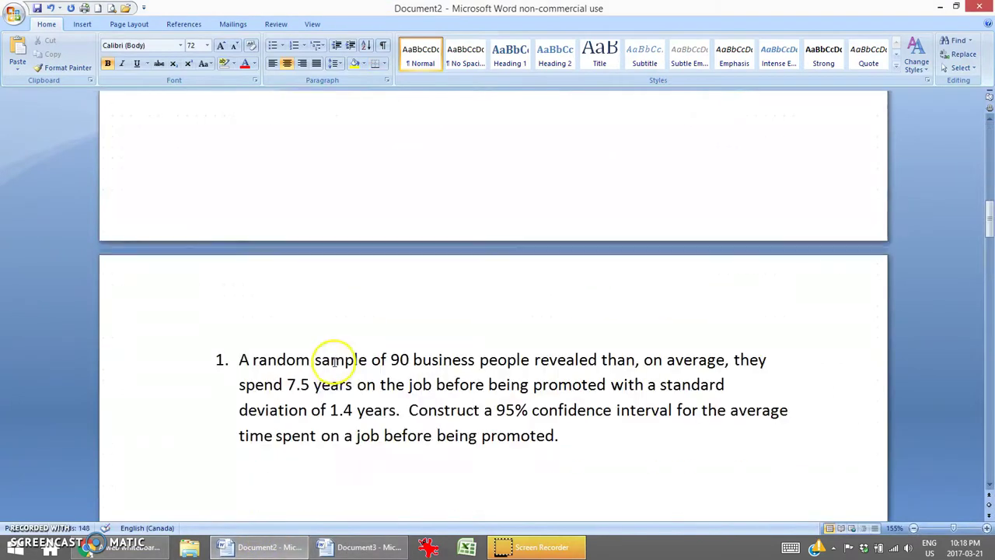
{"action": "scroll", "coordinate": [333, 361], "scroll_direction": "down", "scroll_amount": 4}
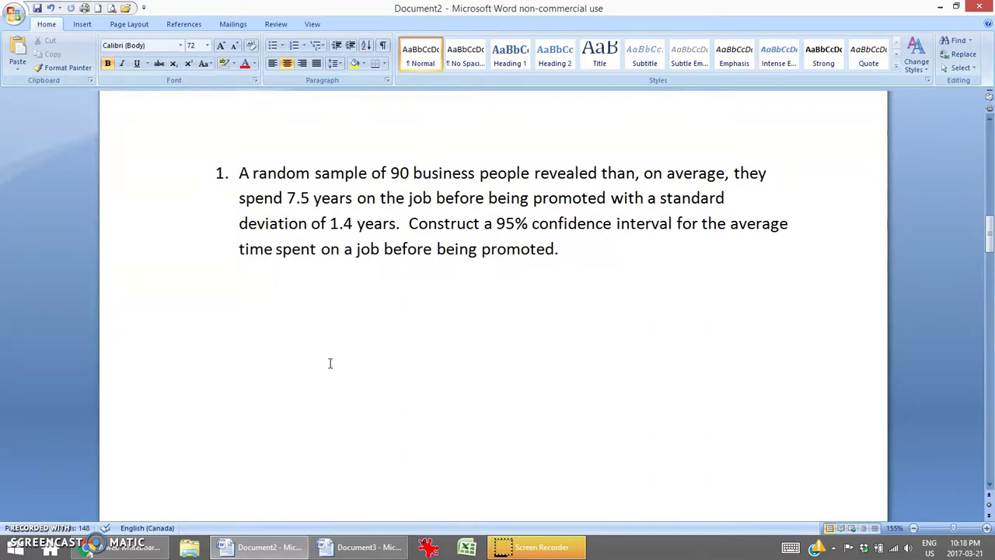
Step: Insert 'population' before 'standard deviation' in question 1, correcting the mistyped 'POPU'
{"action": "left_click", "coordinate": [659, 198]}
{"action": "type", "text": "POPU"}
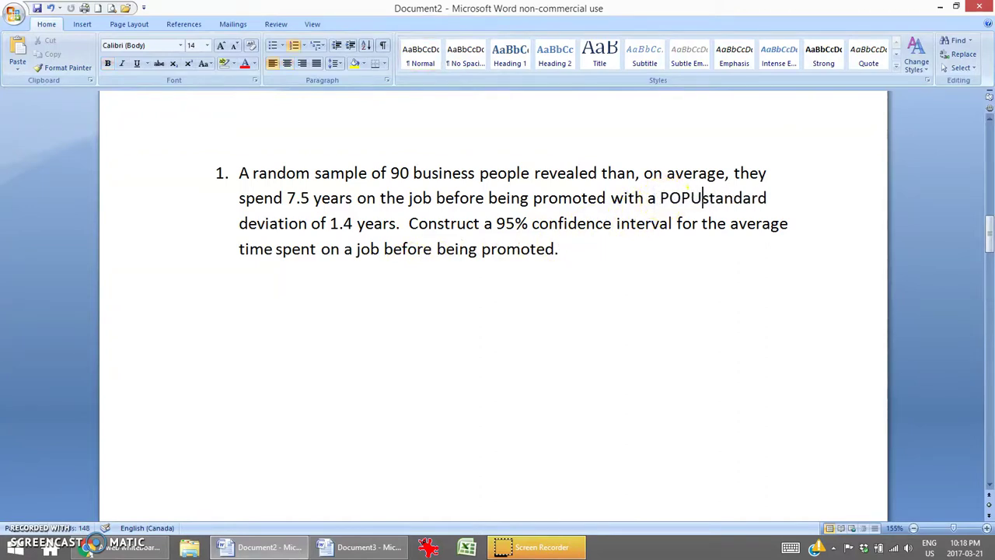
{"action": "key", "text": "BackSpace"}
{"action": "key", "text": "BackSpace"}
{"action": "key", "text": "BackSpace"}
{"action": "key", "text": "BackSpace"}
{"action": "type", "text": "pop"}
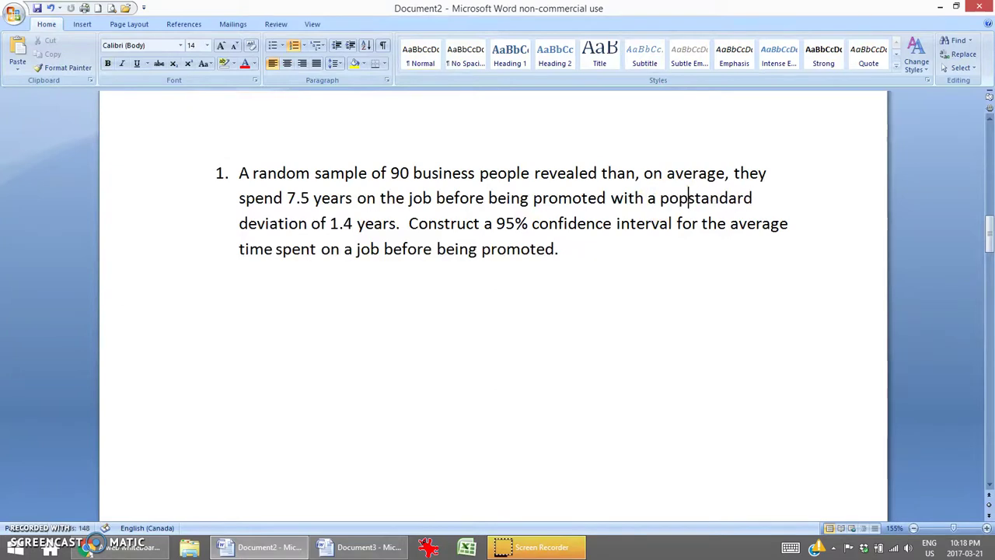
{"action": "type", "text": "ulation"}
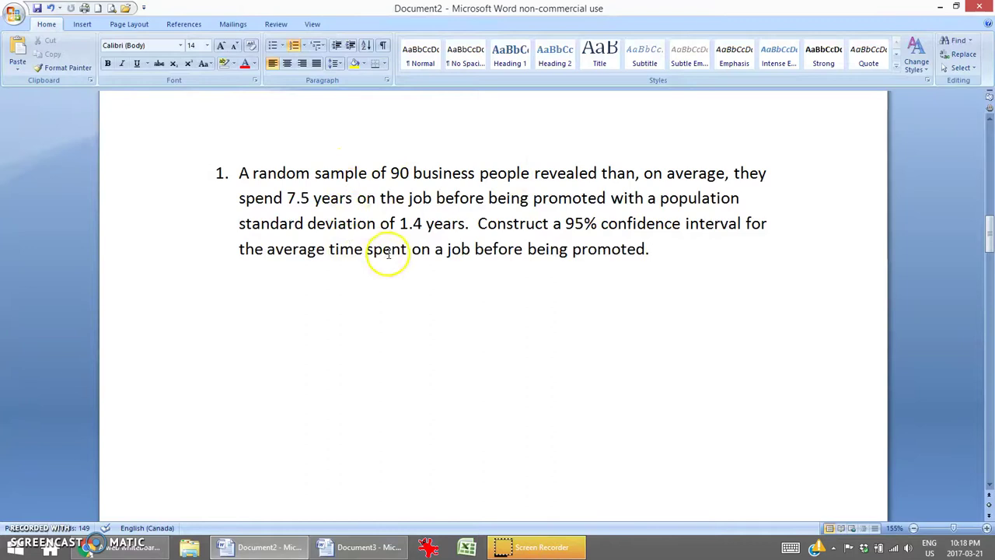
{"action": "double_click", "coordinate": [520, 227]}
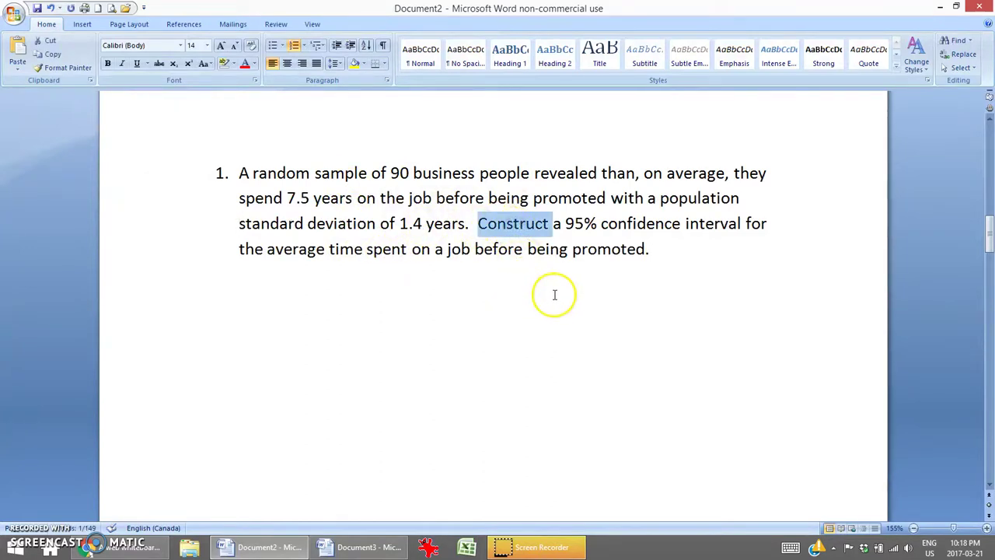